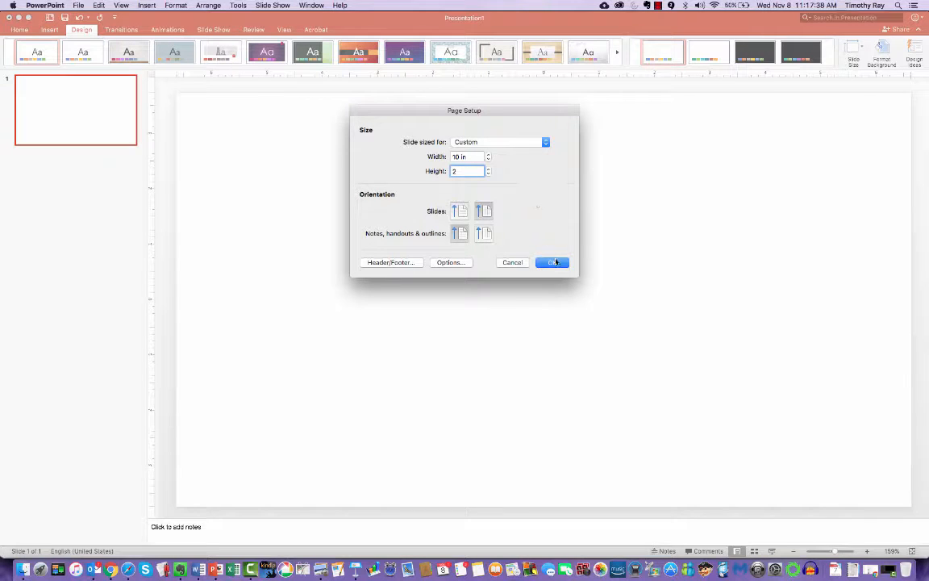
- Apply the custom slide size of 10 in wide by 2 in high without scaling the content
{"action": "key", "text": "Return"}
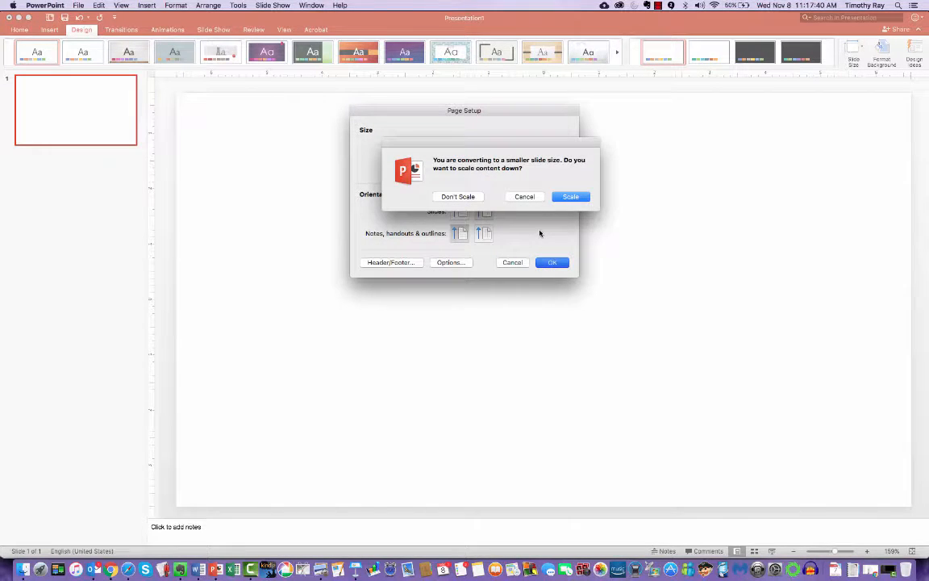
{"action": "left_click", "coordinate": [458, 197]}
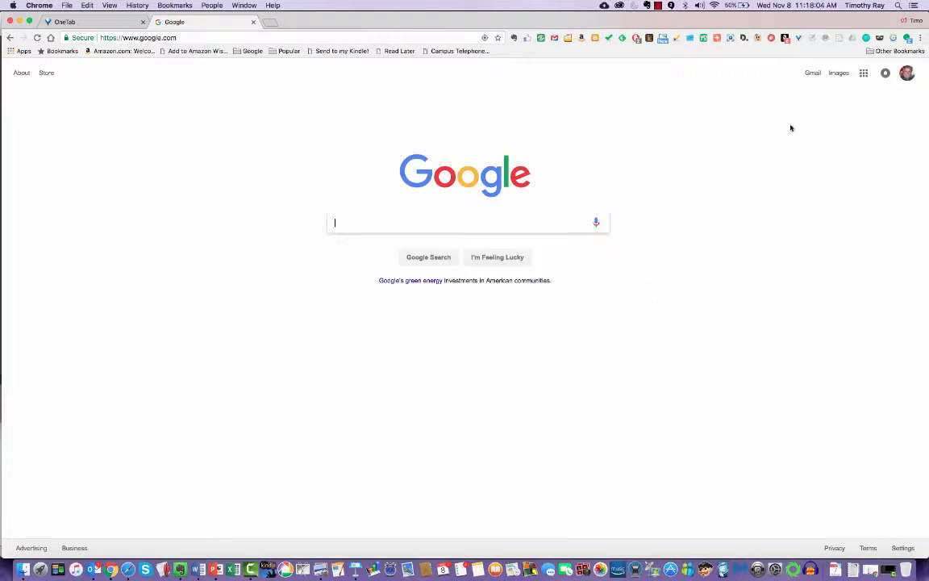
- Switch to Chrome and search Google Images for "technology"
{"action": "left_click", "coordinate": [838, 73]}
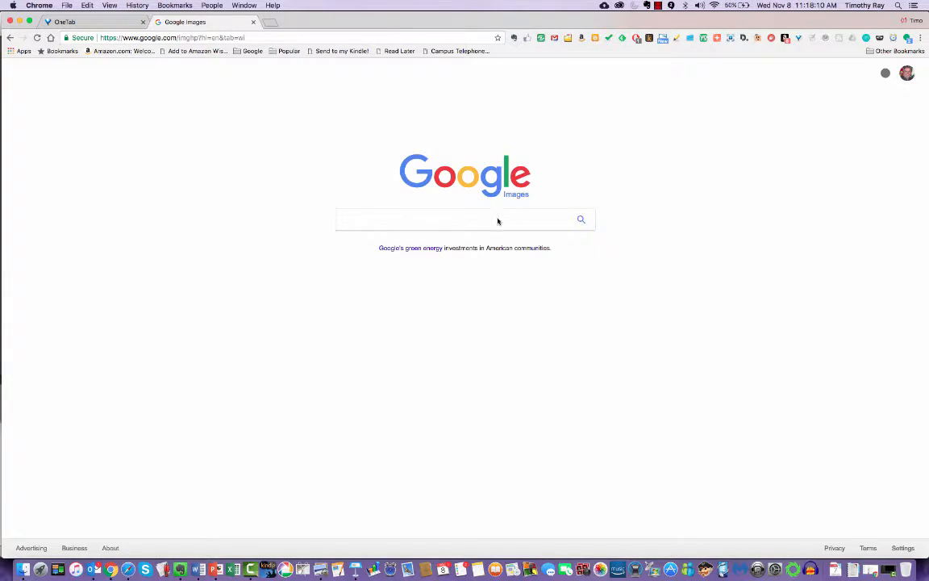
{"action": "left_click", "coordinate": [497, 220]}
{"action": "type", "text": "tel"}
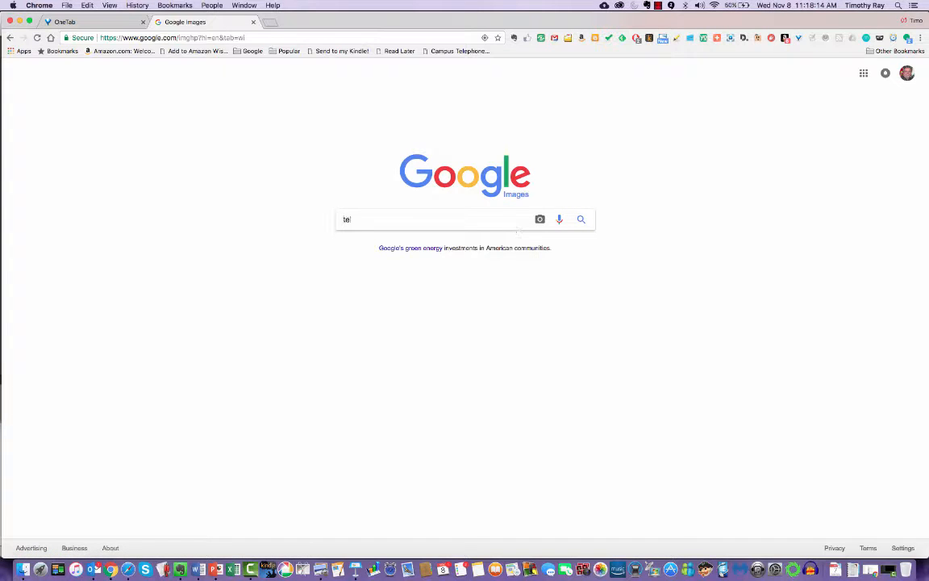
{"action": "type", "text": "chnology"}
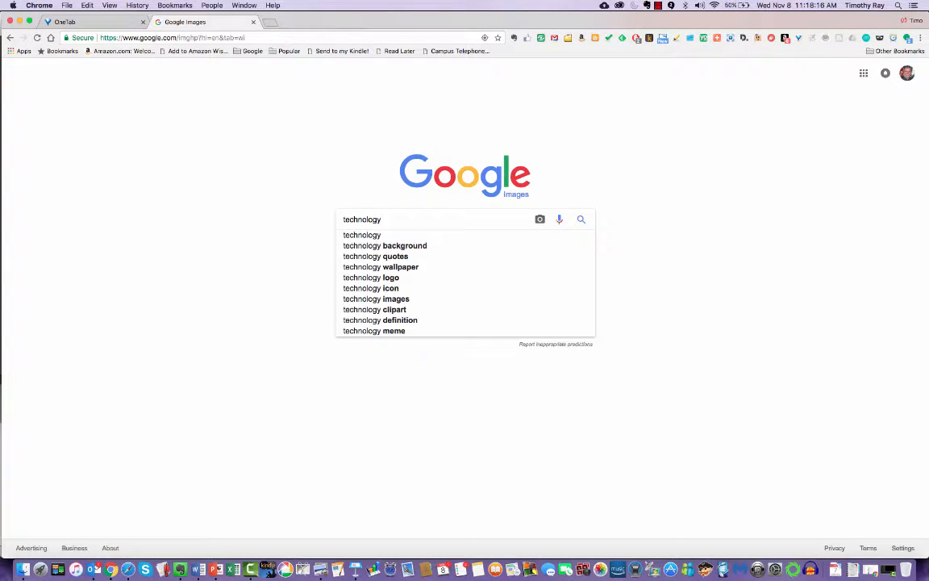
{"action": "key", "text": "Return"}
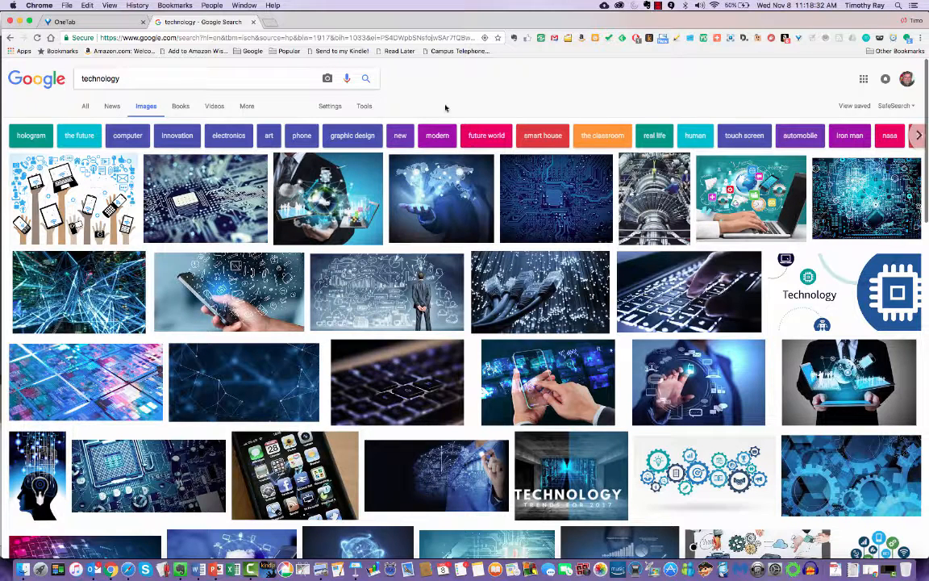
- Narrow the technology image results to the Panoramic aspect ratio with an advanced search
{"action": "left_click", "coordinate": [330, 107]}
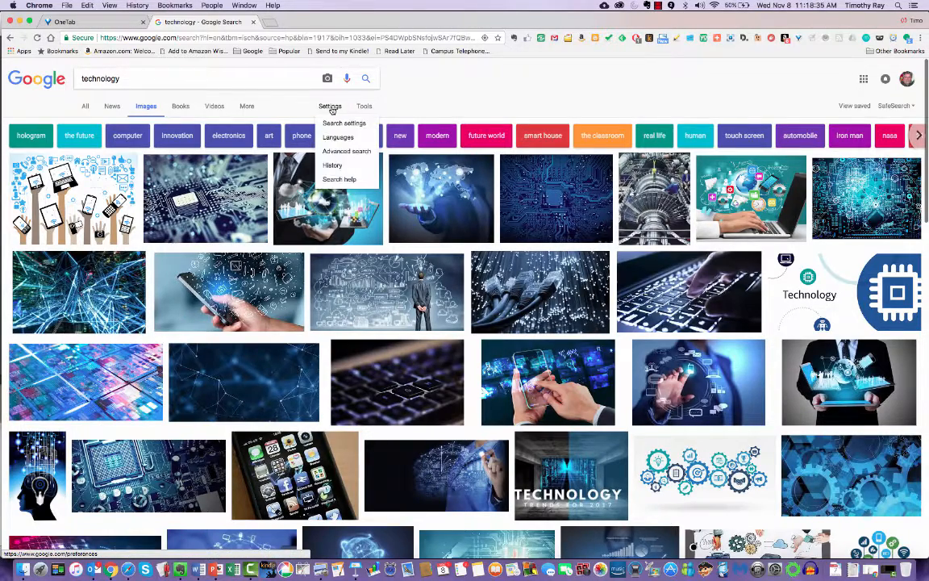
{"action": "left_click", "coordinate": [338, 151]}
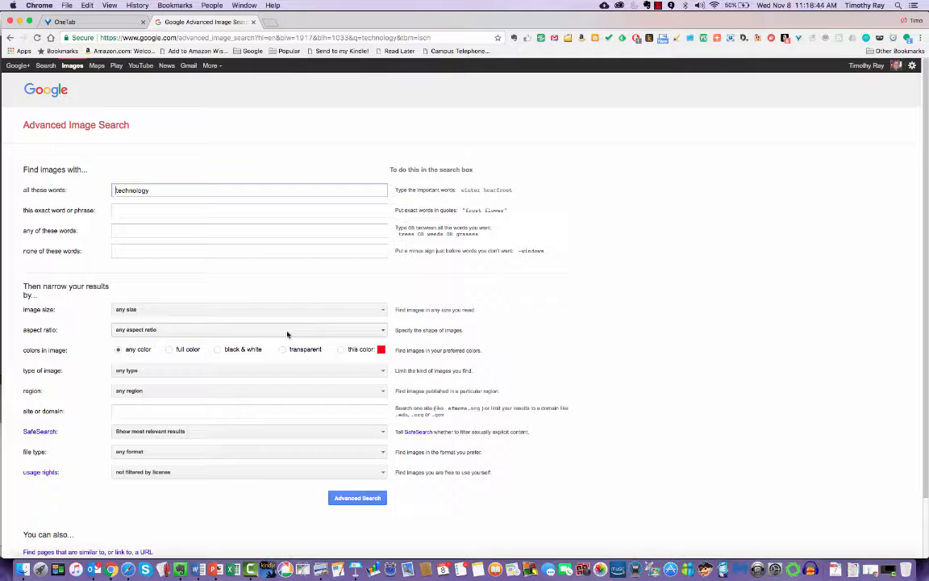
{"action": "left_click", "coordinate": [383, 331]}
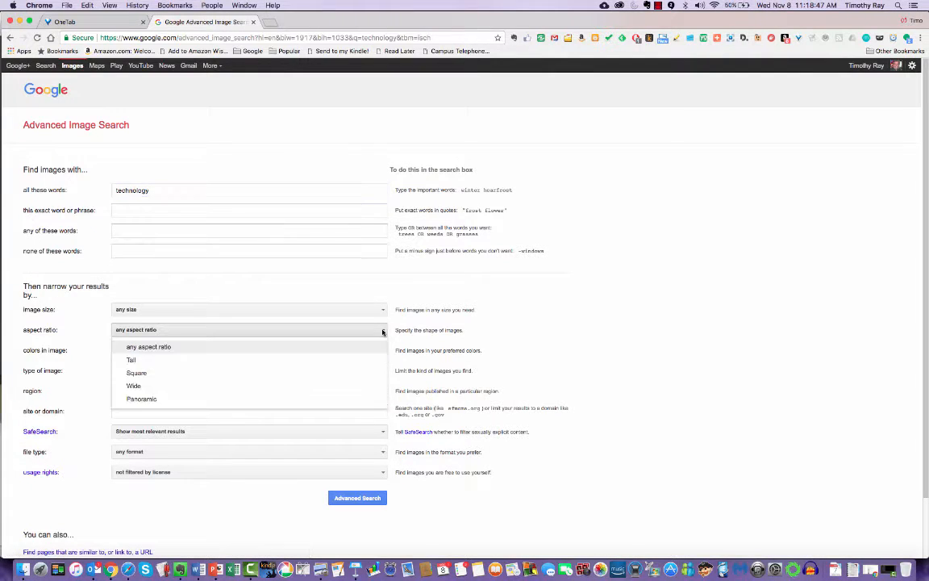
{"action": "left_click", "coordinate": [345, 398]}
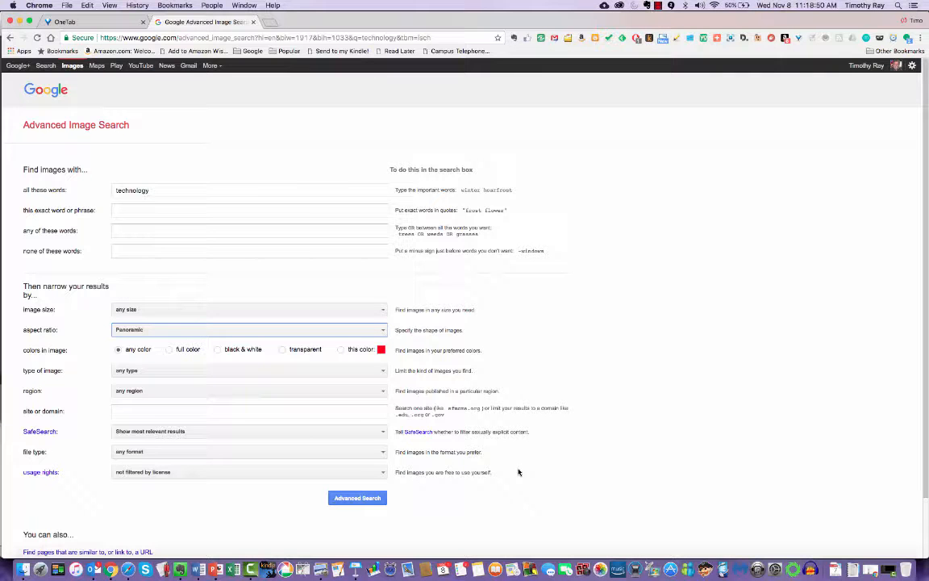
{"action": "left_click", "coordinate": [363, 498]}
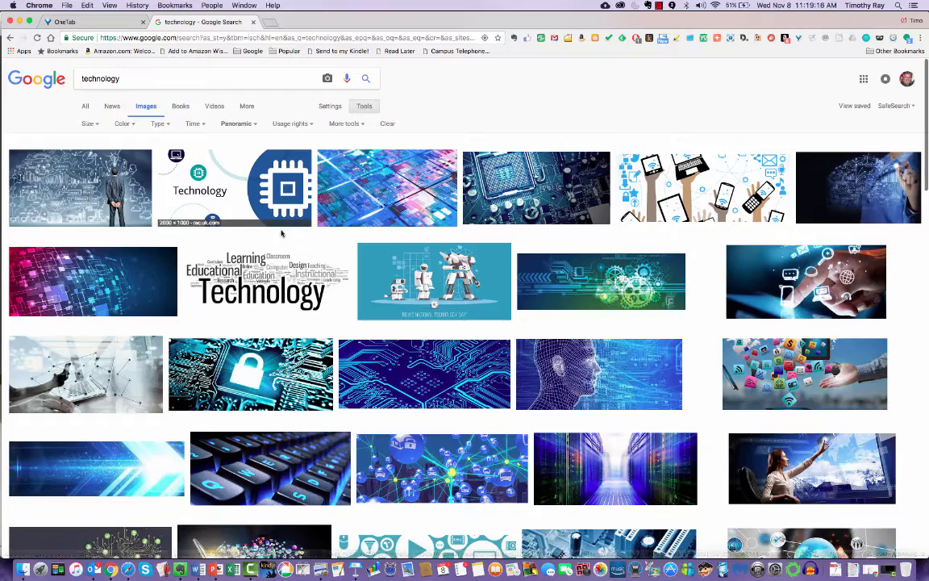
- Open the pink and blue digital circuit image from BBC News and copy it
{"action": "left_click", "coordinate": [113, 273]}
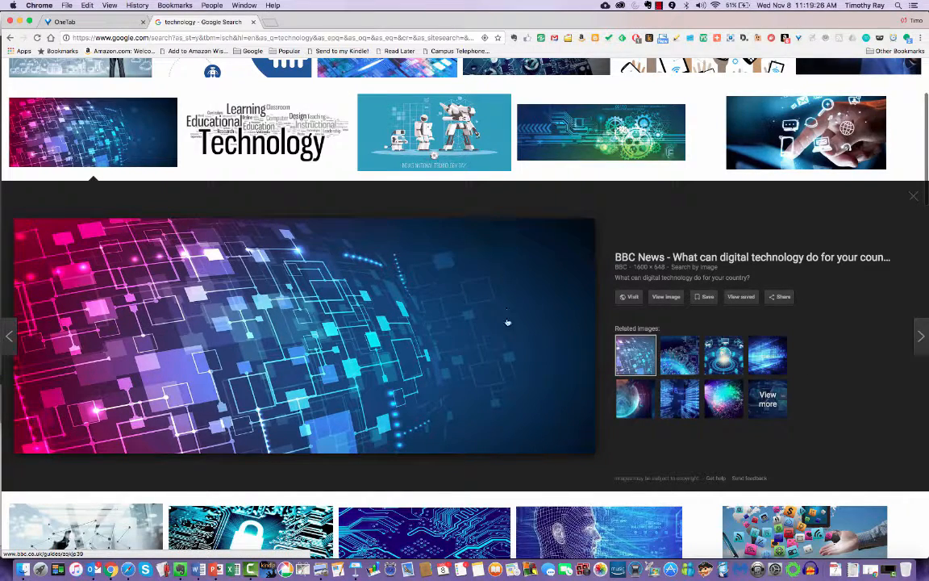
{"action": "right_click", "coordinate": [306, 326]}
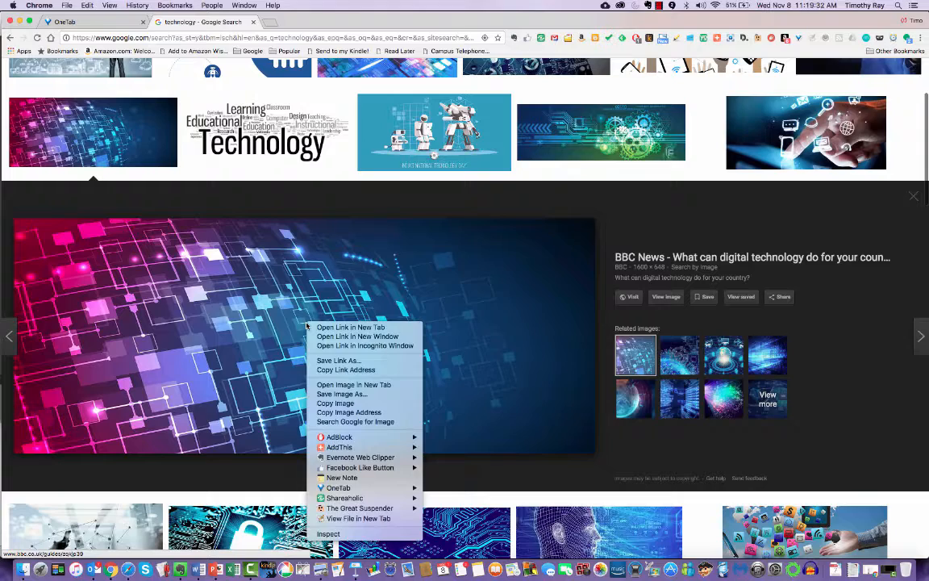
{"action": "left_click", "coordinate": [338, 402]}
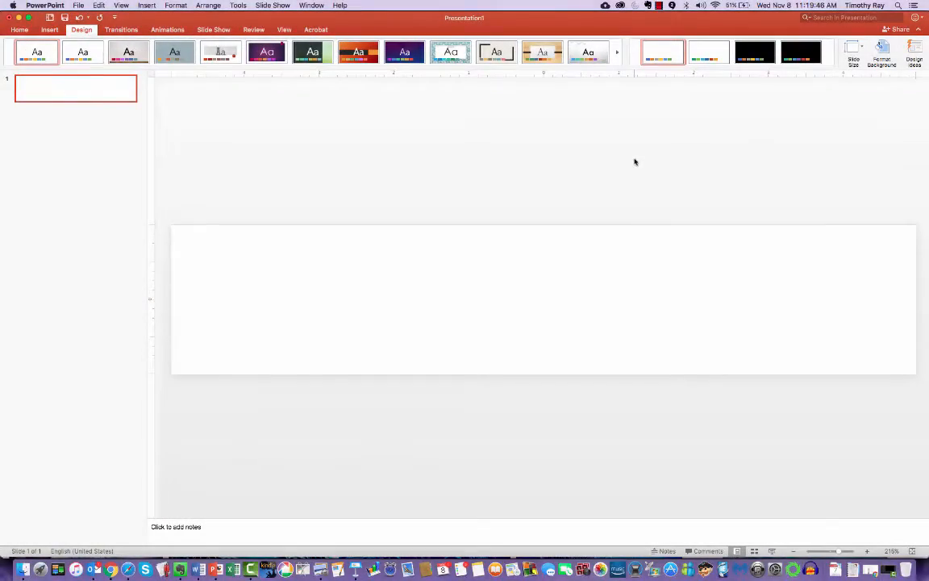
- In PowerPoint, fill the slide background with the copied picture from the clipboard and set its transparency to 13%
{"action": "left_click", "coordinate": [881, 50]}
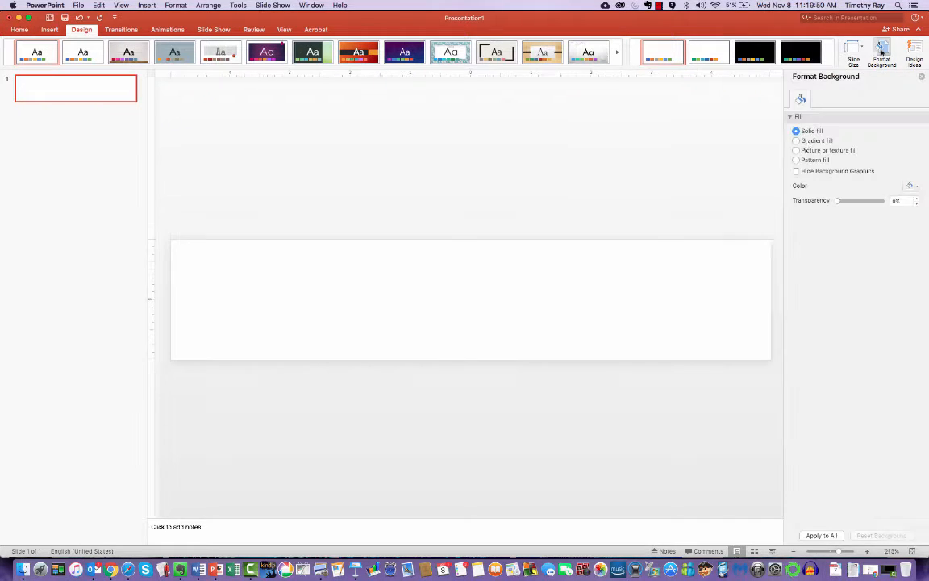
{"action": "left_click", "coordinate": [796, 150]}
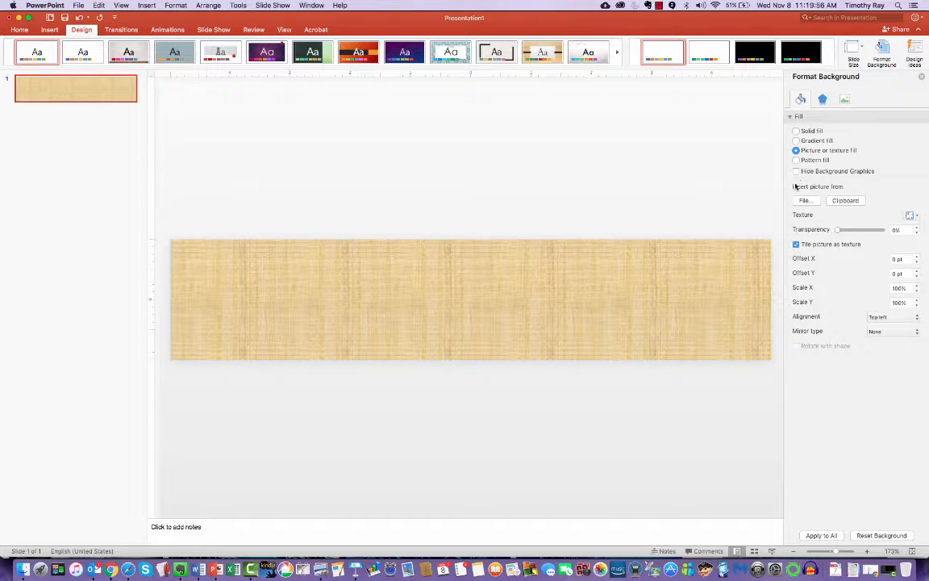
{"action": "left_click", "coordinate": [844, 201]}
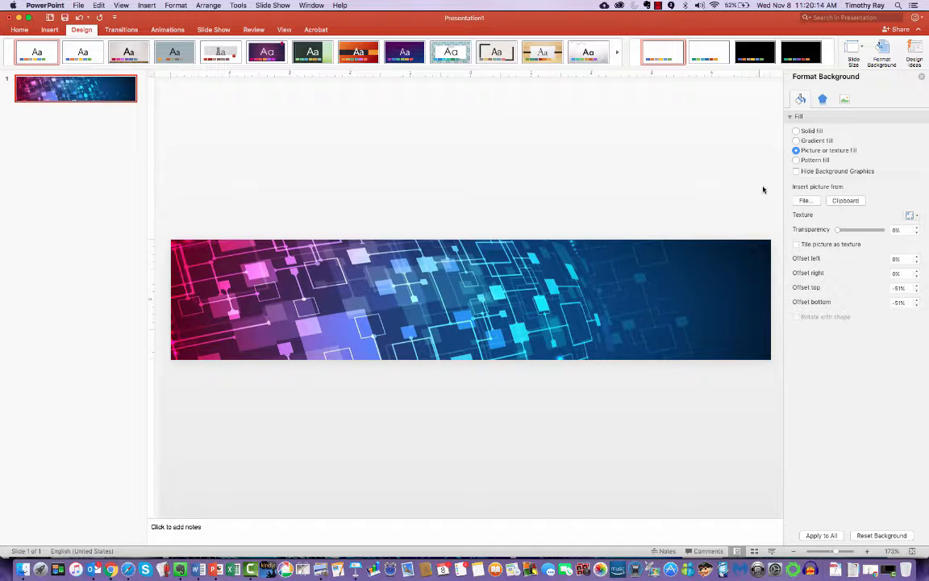
{"action": "mouse_move", "coordinate": [837, 230]}
{"action": "left_mouse_down"}
{"action": "mouse_move", "coordinate": [856, 232]}
{"action": "mouse_move", "coordinate": [845, 231]}
{"action": "left_mouse_up"}
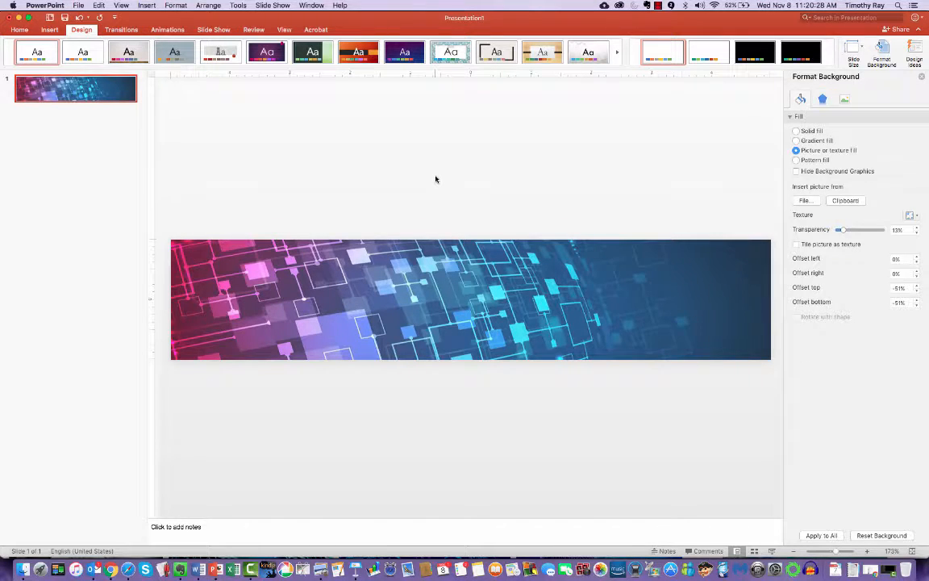
- Add a wide text box across the banner with the blog owner's title and name in possessive form, followed by "Technology Blog"
{"action": "left_click", "coordinate": [50, 30]}
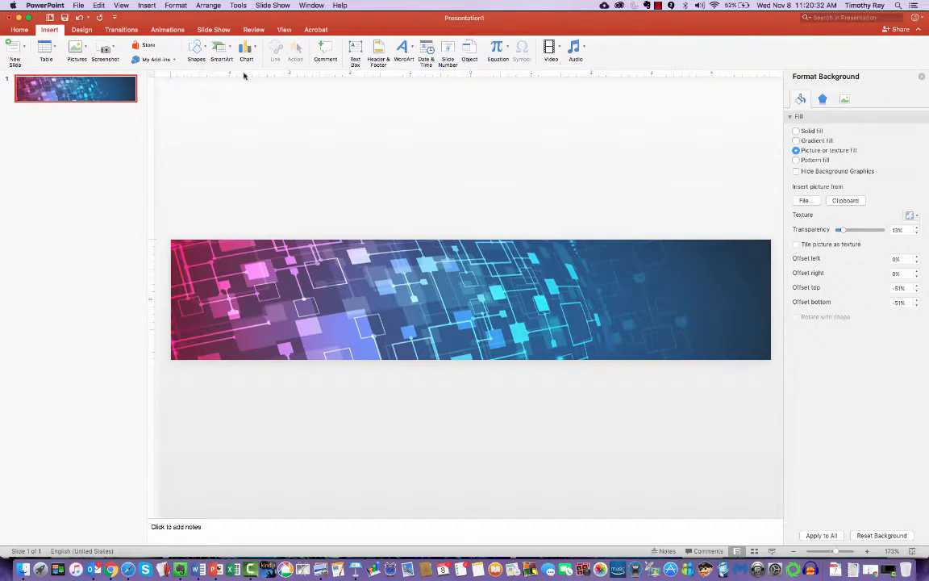
{"action": "left_click", "coordinate": [355, 55]}
{"action": "left_click_drag", "start_coordinate": [217, 258], "coordinate": [746, 344]}
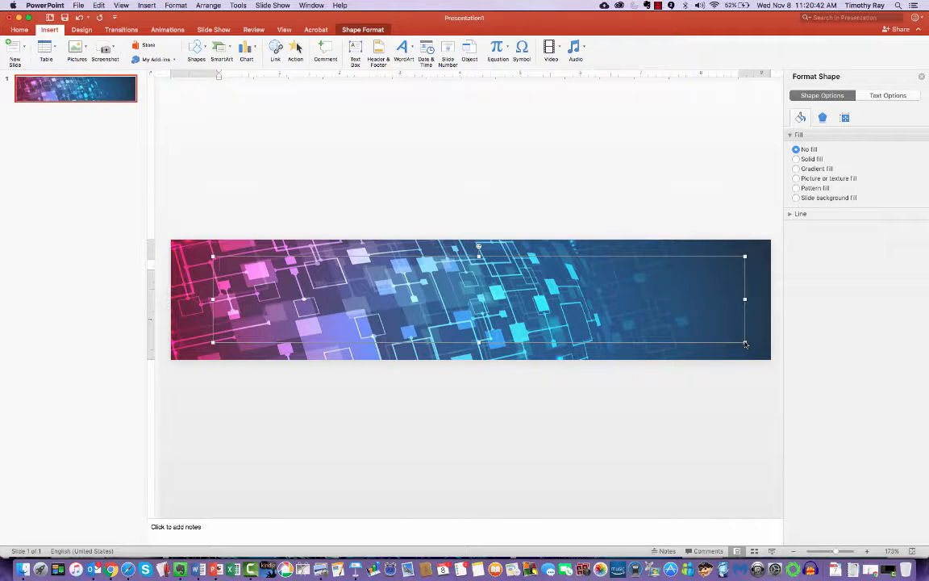
{"action": "type", "text": "Dr."}
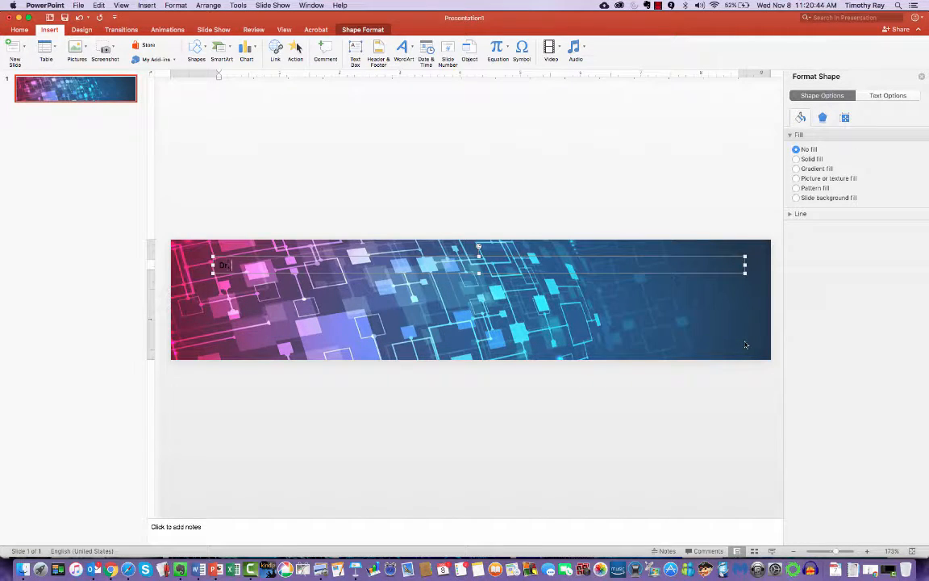
{"action": "type", "text": " Ray's Technology Blog"}
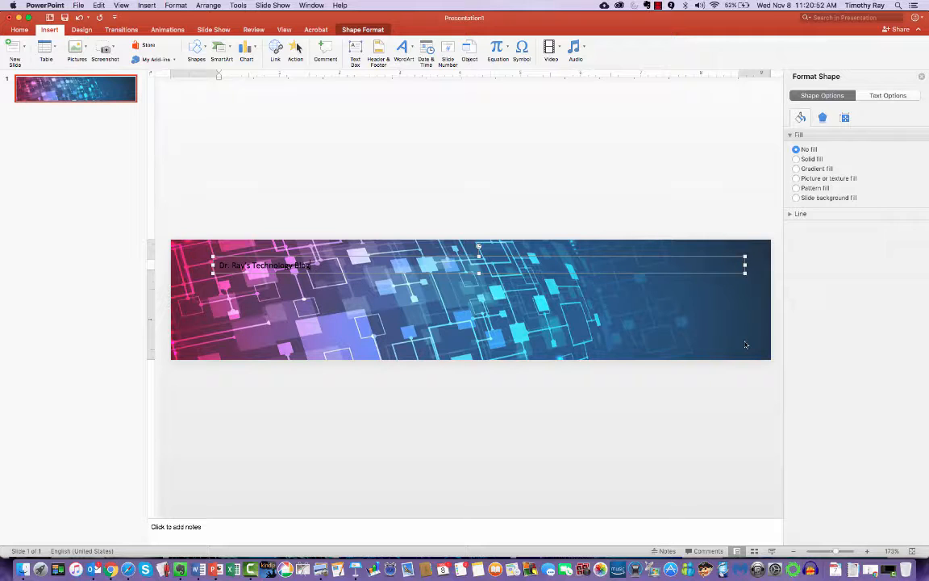
- Enlarge the banner title text to 60 pt and centre it within its text box
{"action": "key", "text": "super+a"}
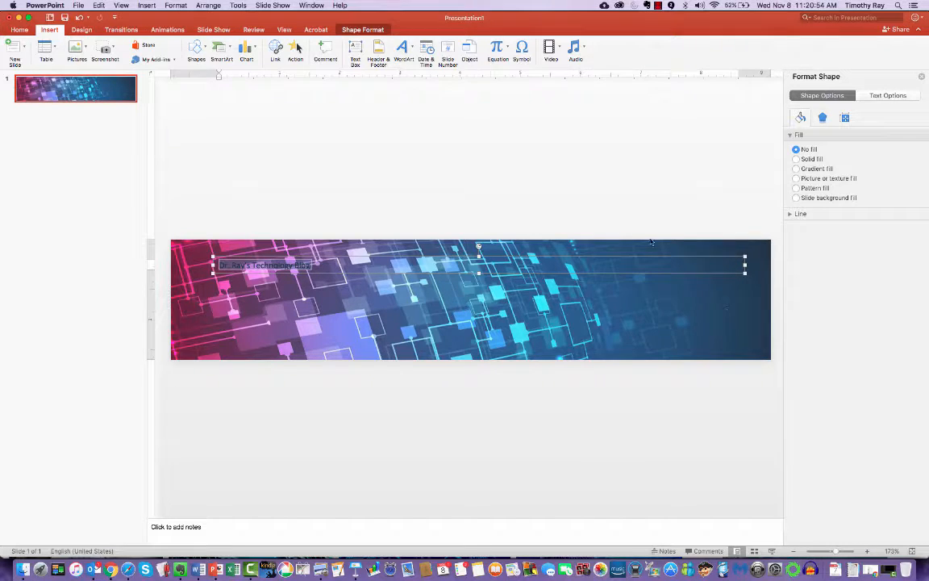
{"action": "left_click", "coordinate": [21, 30]}
{"action": "left_click", "coordinate": [243, 47]}
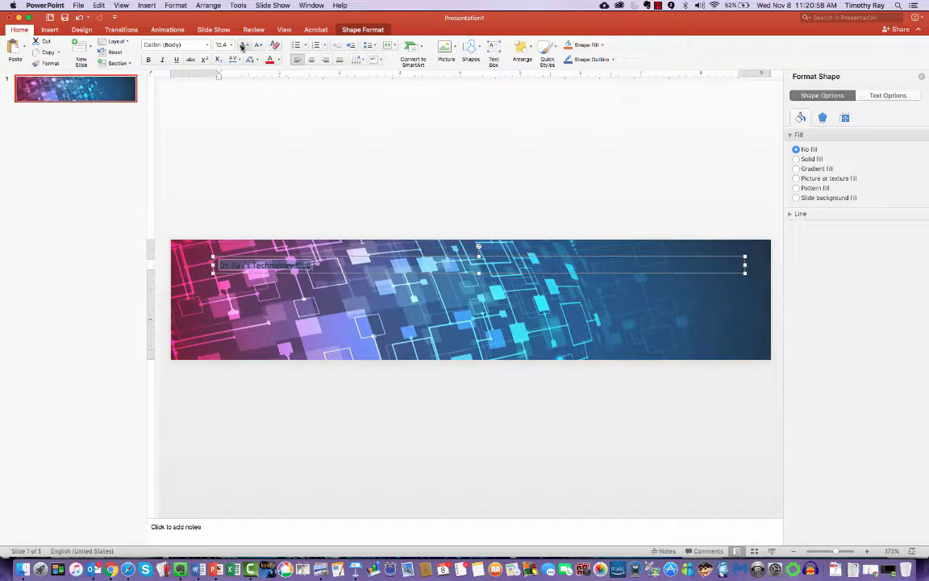
{"action": "left_click", "coordinate": [243, 47]}
{"action": "left_click", "coordinate": [242, 47]}
{"action": "left_click", "coordinate": [242, 46]}
{"action": "left_click", "coordinate": [243, 46]}
{"action": "left_click", "coordinate": [243, 46]}
{"action": "left_click", "coordinate": [243, 47]}
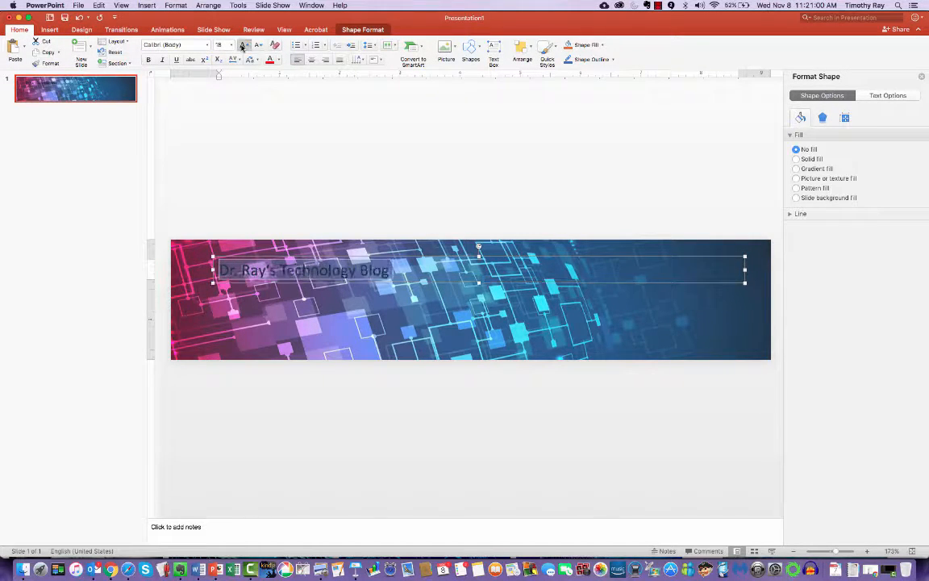
{"action": "left_click", "coordinate": [243, 47]}
{"action": "left_click", "coordinate": [243, 47]}
{"action": "left_click", "coordinate": [243, 47]}
{"action": "left_click", "coordinate": [243, 47]}
{"action": "left_click", "coordinate": [243, 46]}
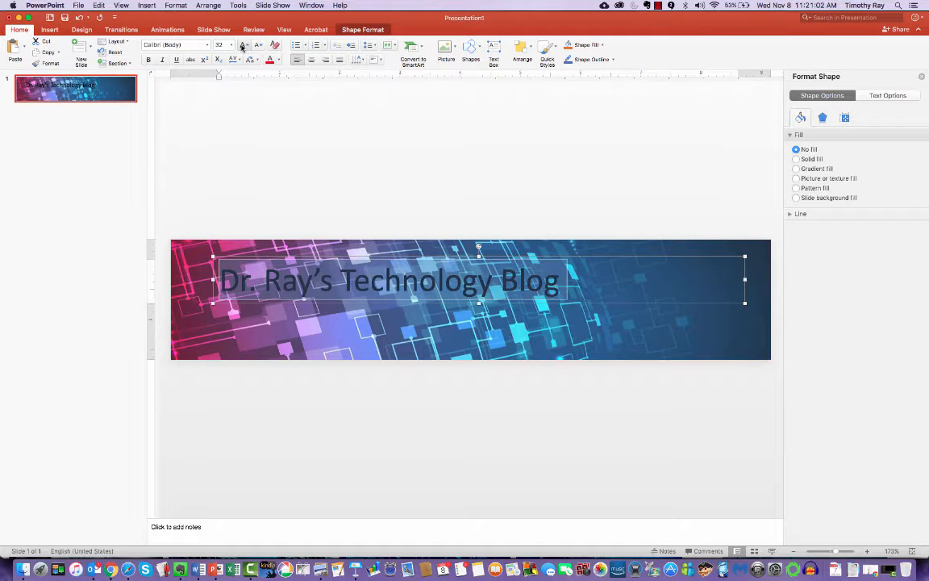
{"action": "left_click", "coordinate": [243, 47]}
{"action": "left_click", "coordinate": [243, 46]}
{"action": "left_click", "coordinate": [242, 47]}
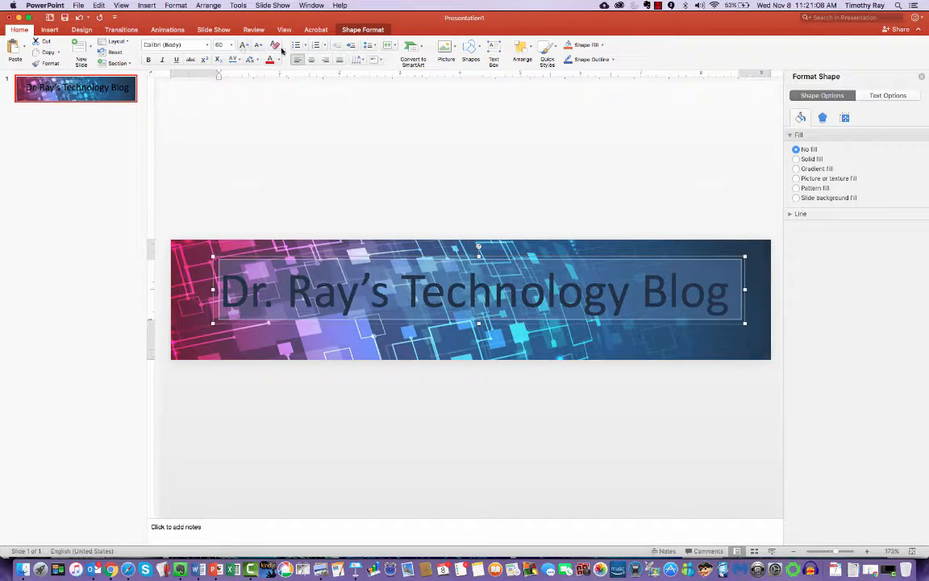
{"action": "left_click", "coordinate": [311, 61]}
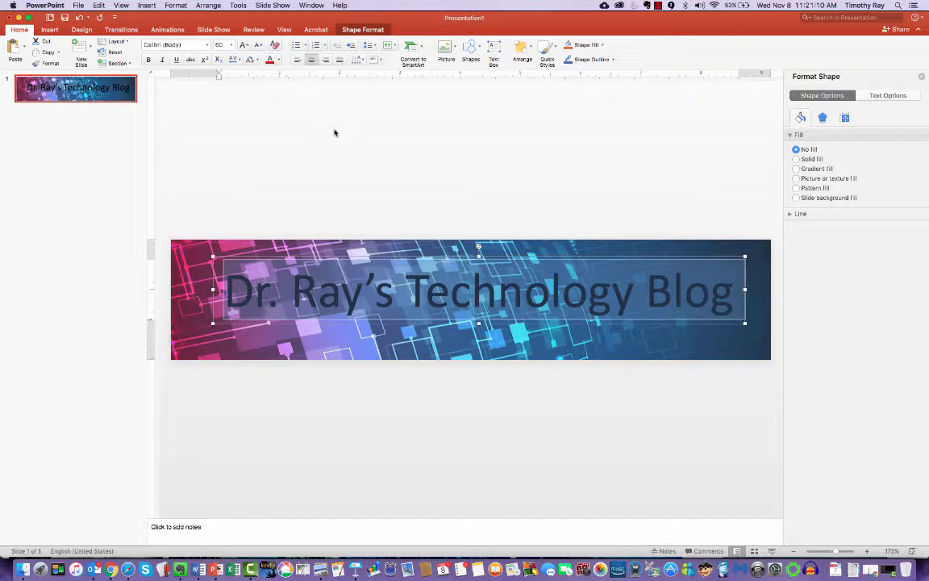
{"action": "left_click", "coordinate": [355, 212]}
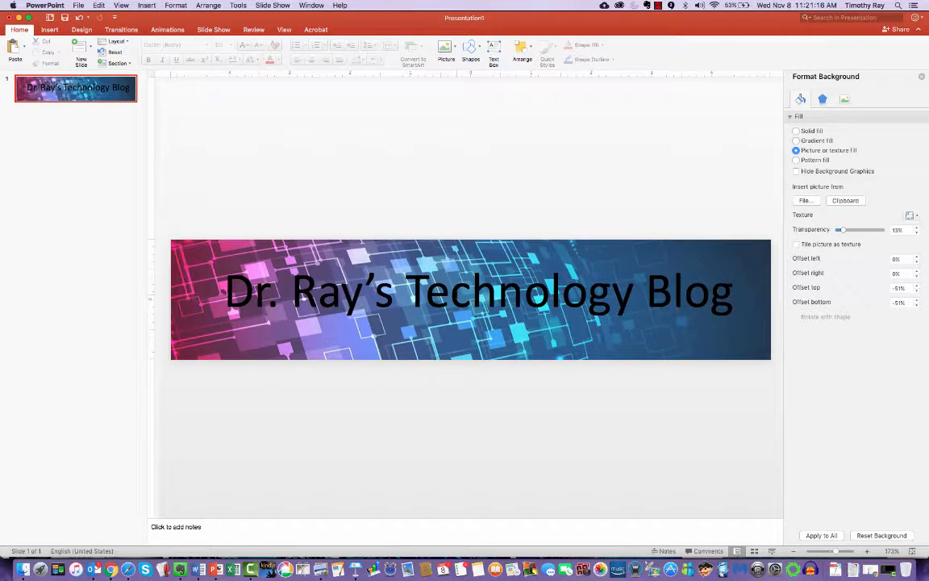
- Give the title text box a white solid fill with 50% transparency
{"action": "double_click", "coordinate": [517, 292]}
{"action": "triple_click", "coordinate": [457, 295]}
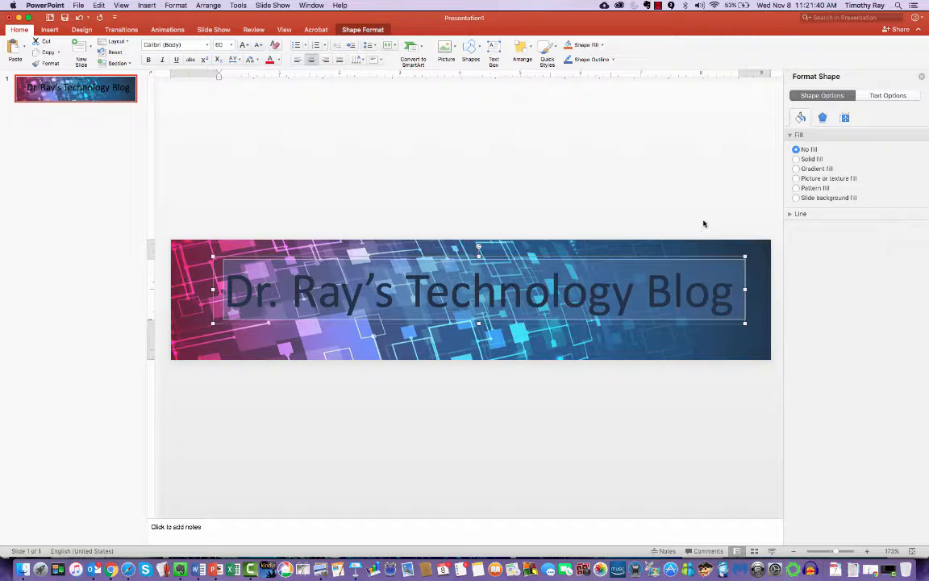
{"action": "left_click", "coordinate": [796, 159]}
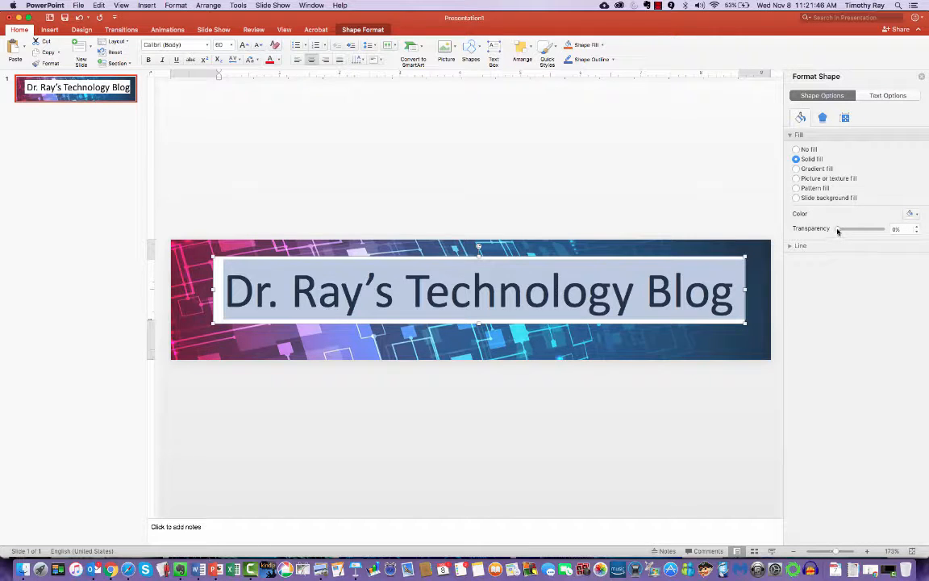
{"action": "left_click_drag", "start_coordinate": [838, 229], "coordinate": [860, 236]}
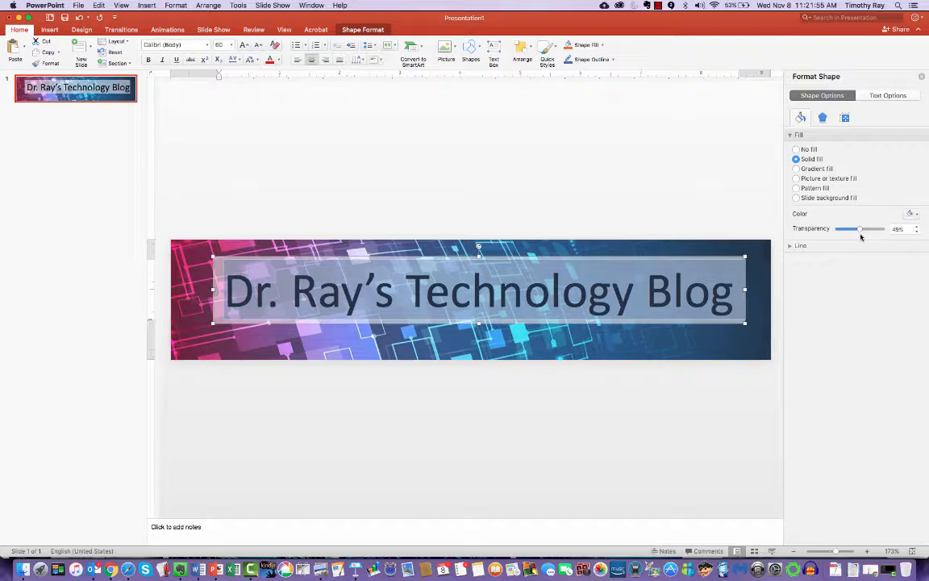
{"action": "left_click", "coordinate": [913, 229]}
{"action": "type", "text": "50"}
{"action": "key", "text": "Return"}
{"action": "left_click", "coordinate": [643, 193]}
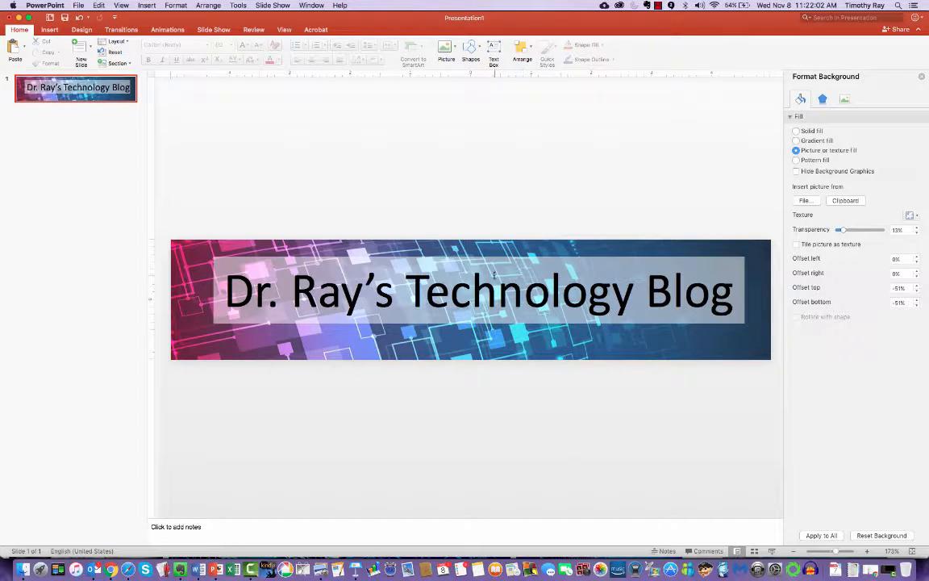
- Move the title text box down so it sits vertically centred on the banner
{"action": "left_click", "coordinate": [443, 257]}
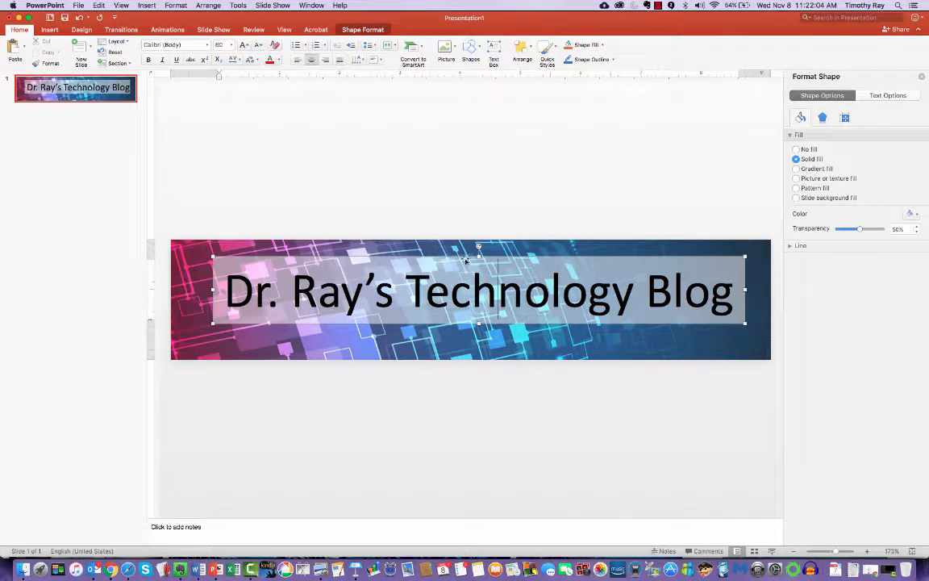
{"action": "left_click_drag", "start_coordinate": [466, 263], "coordinate": [465, 266]}
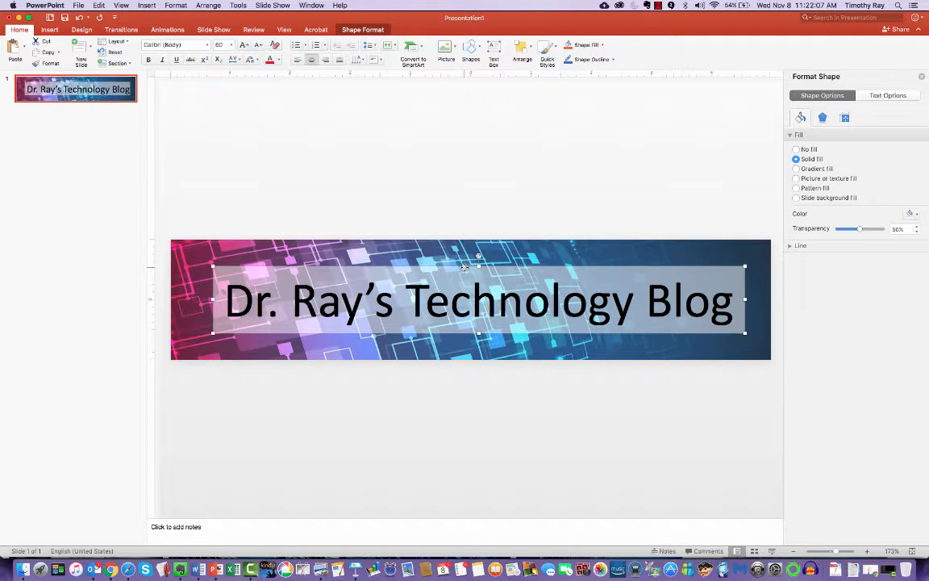
- Recolour the entire banner title text to a dark grey shade from the theme colours
{"action": "left_click", "coordinate": [599, 431]}
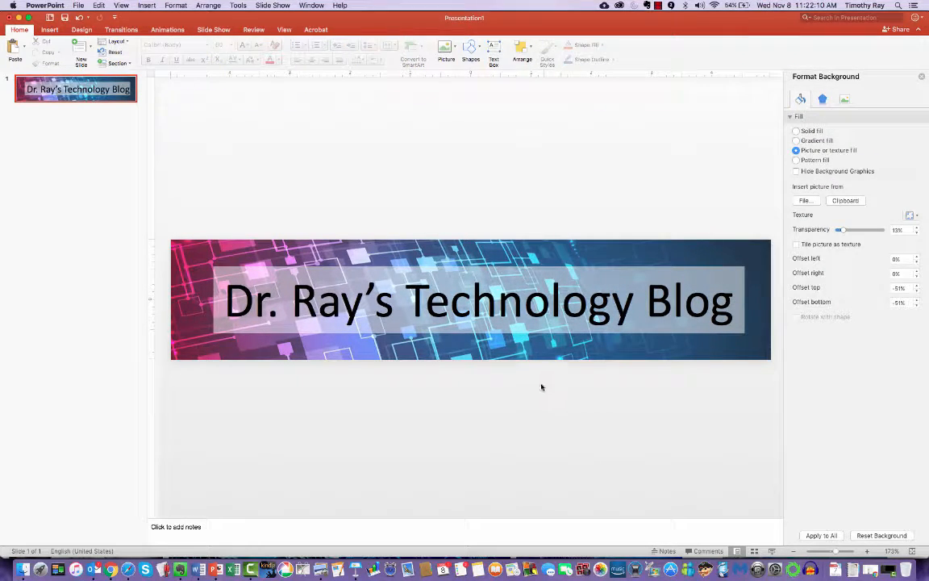
{"action": "left_click", "coordinate": [528, 302]}
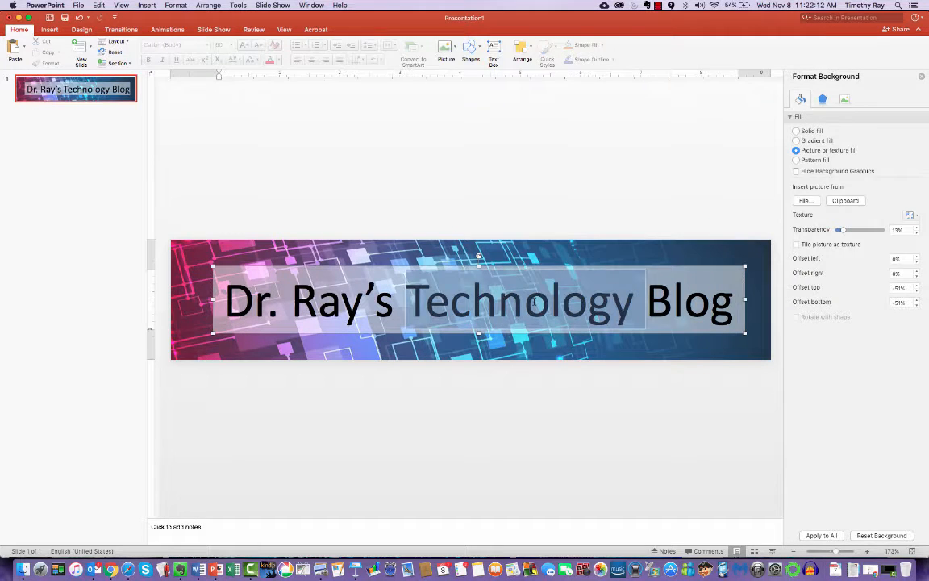
{"action": "double_click", "coordinate": [533, 301]}
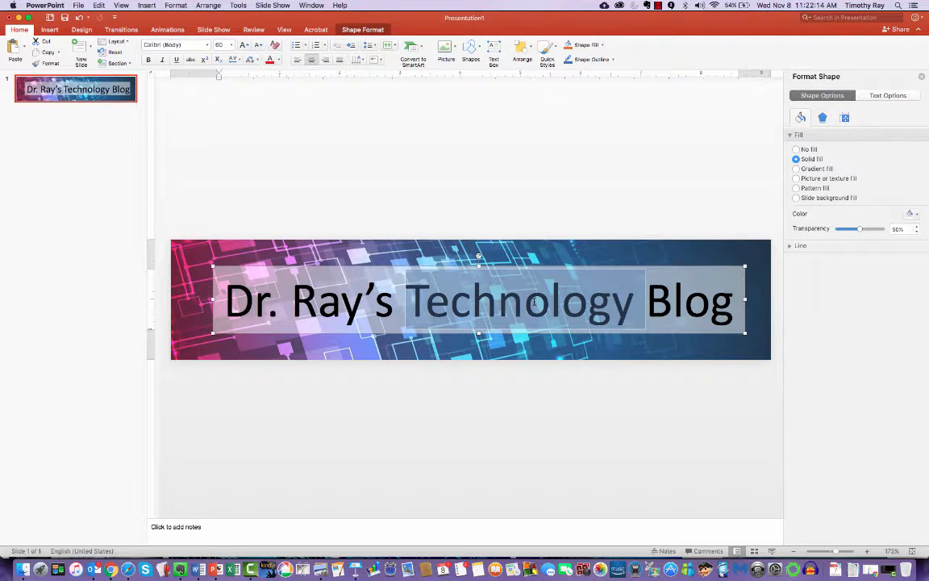
{"action": "triple_click", "coordinate": [534, 302]}
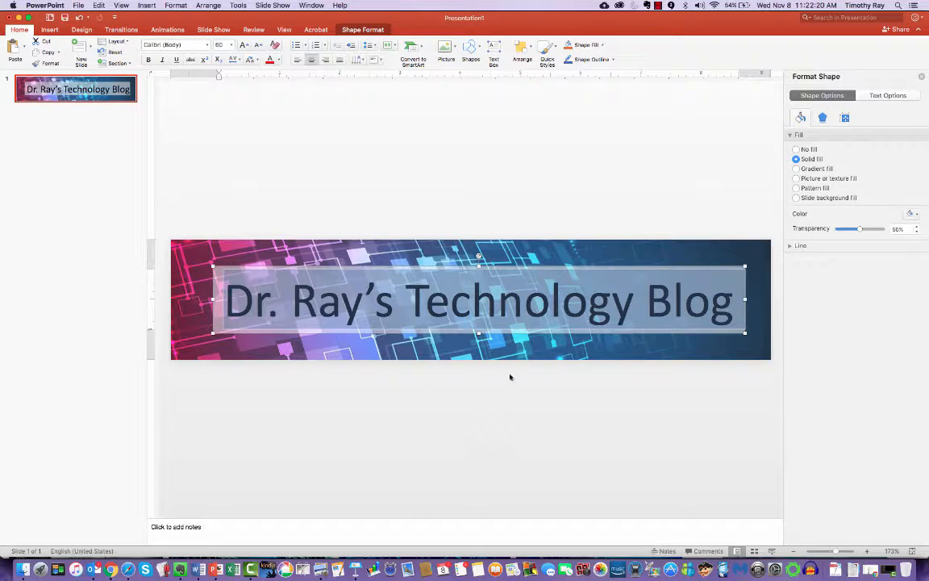
{"action": "left_click", "coordinate": [498, 304]}
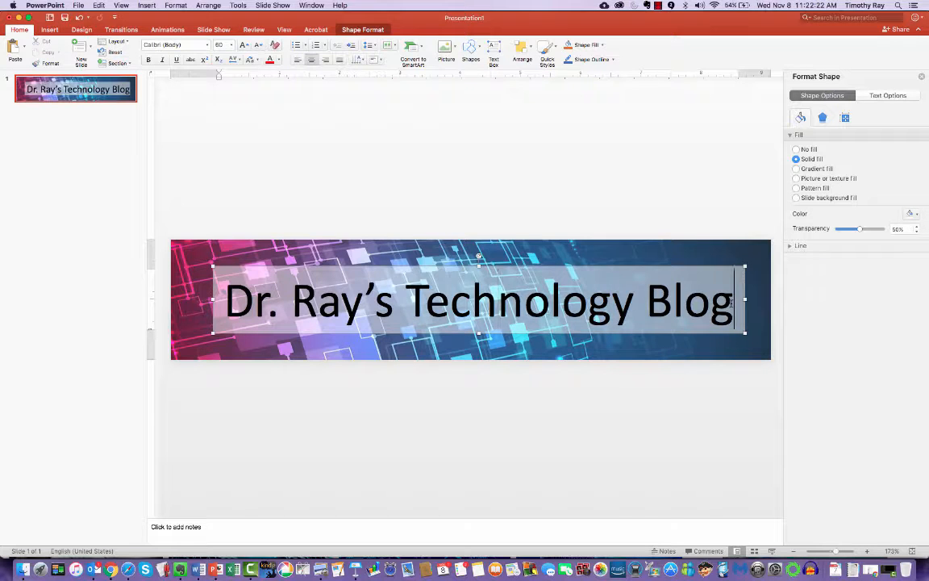
{"action": "left_click_drag", "start_coordinate": [732, 302], "coordinate": [209, 263]}
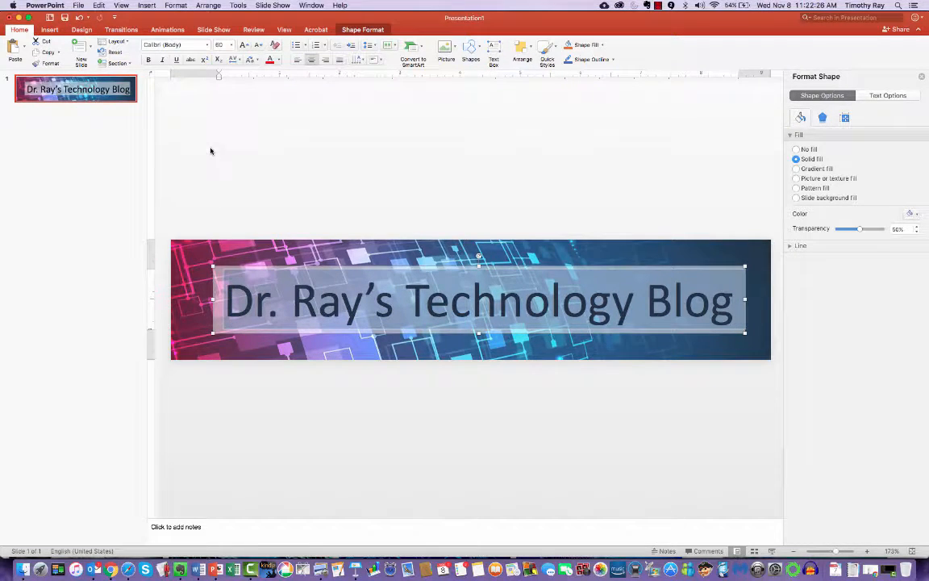
{"action": "left_click", "coordinate": [279, 61]}
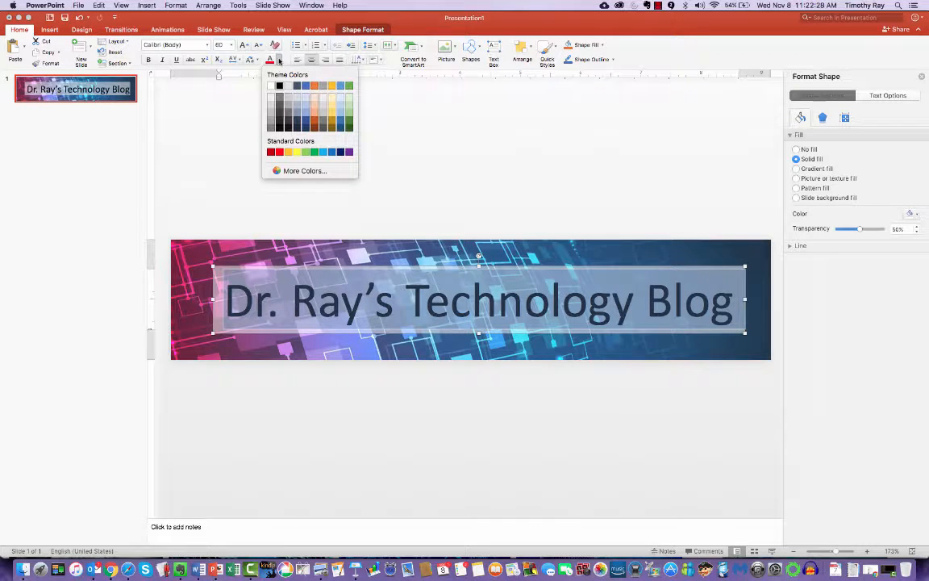
{"action": "left_click", "coordinate": [279, 105]}
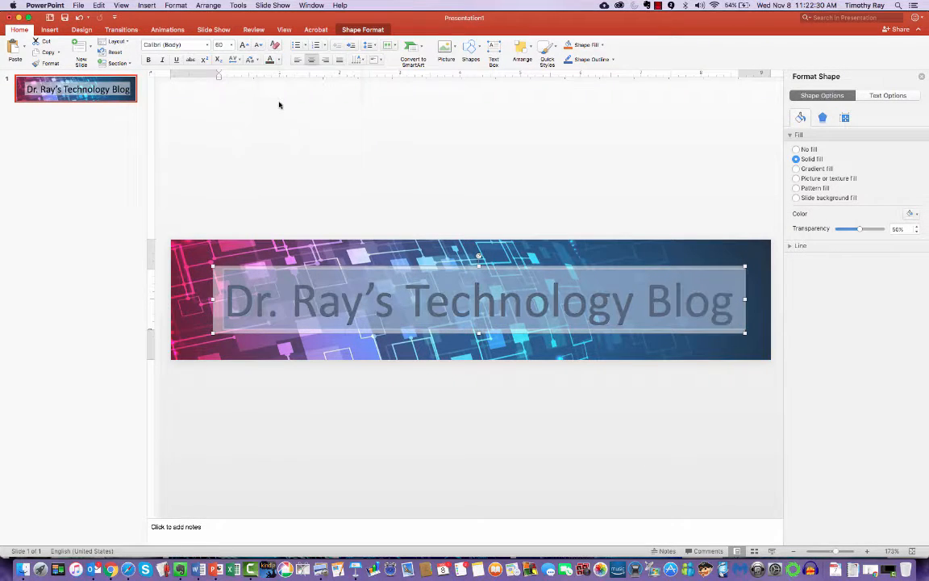
{"action": "left_click", "coordinate": [282, 145]}
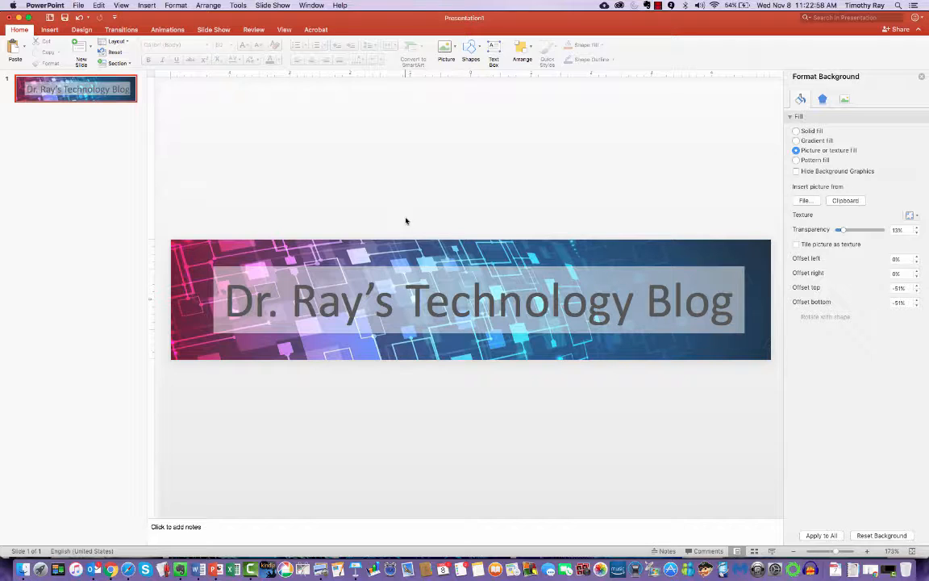
- Save the banner to the Desktop as a PDF, keeping the file name Presentation1
{"action": "left_click", "coordinate": [82, 6]}
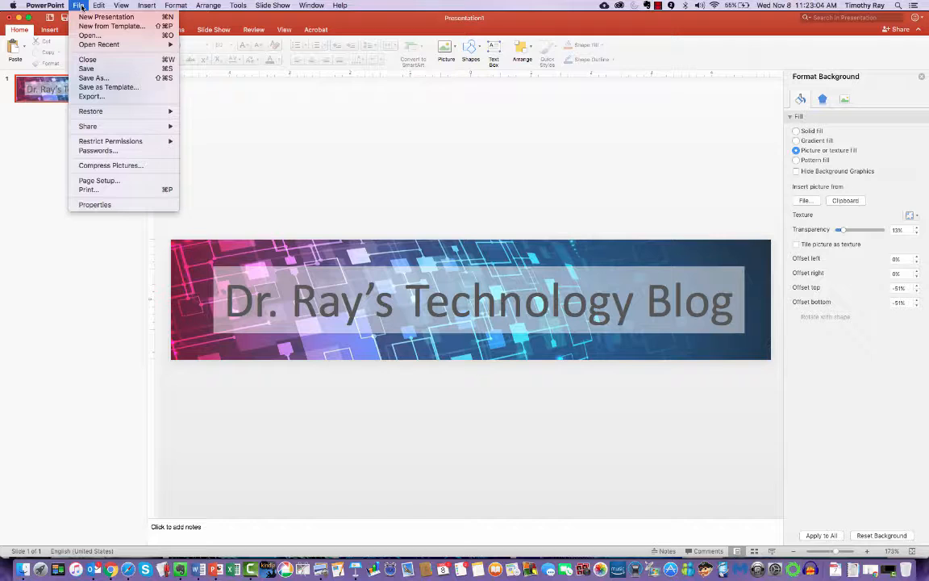
{"action": "left_click", "coordinate": [91, 78]}
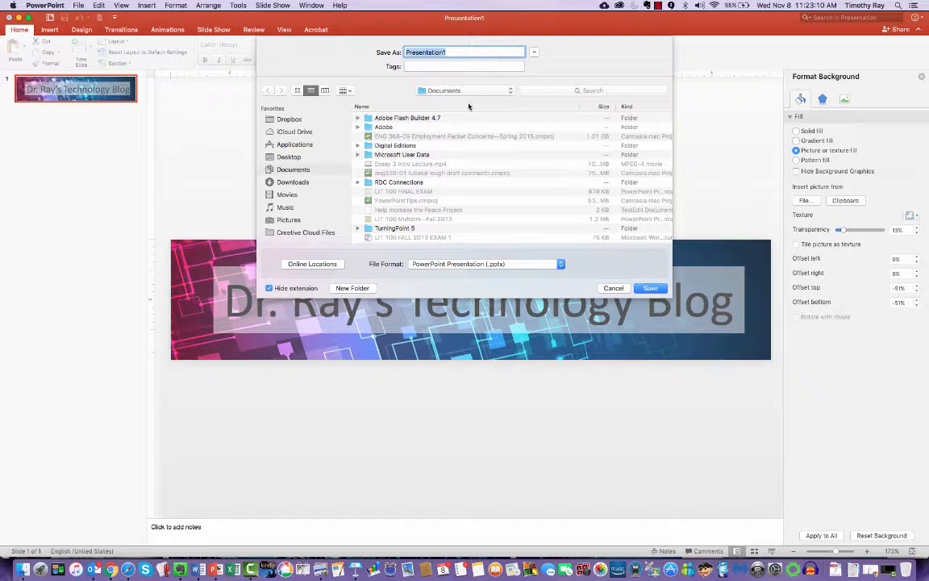
{"action": "left_click", "coordinate": [287, 159]}
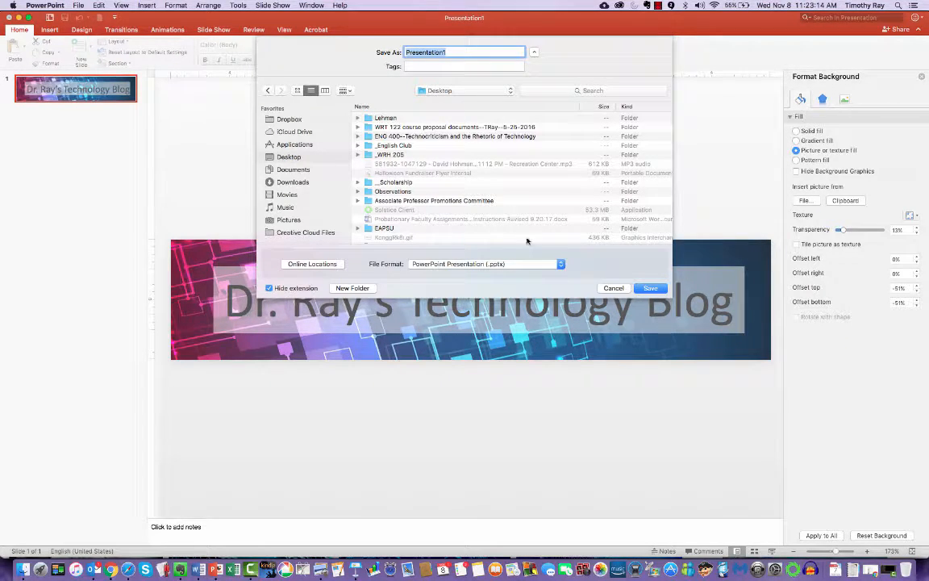
{"action": "left_click", "coordinate": [562, 264]}
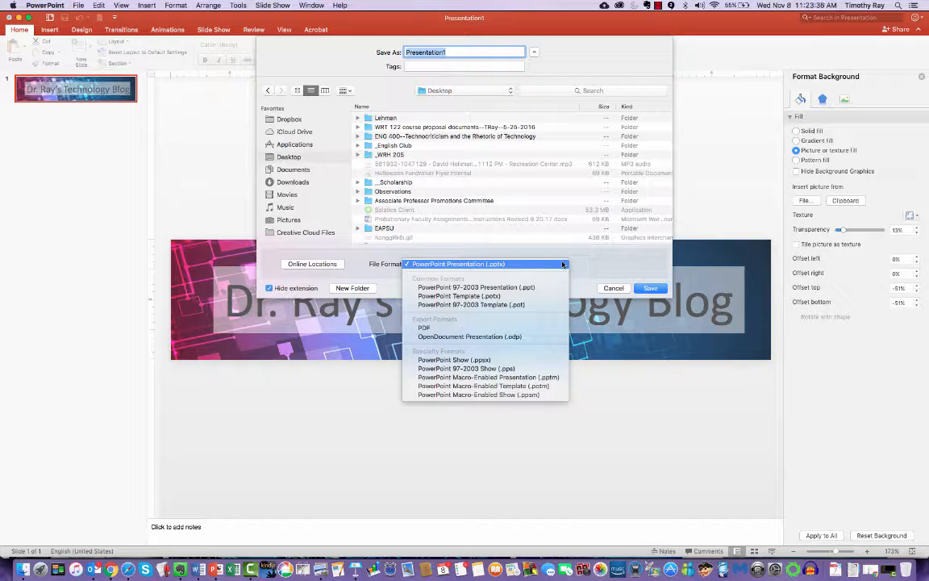
{"action": "left_click", "coordinate": [558, 330]}
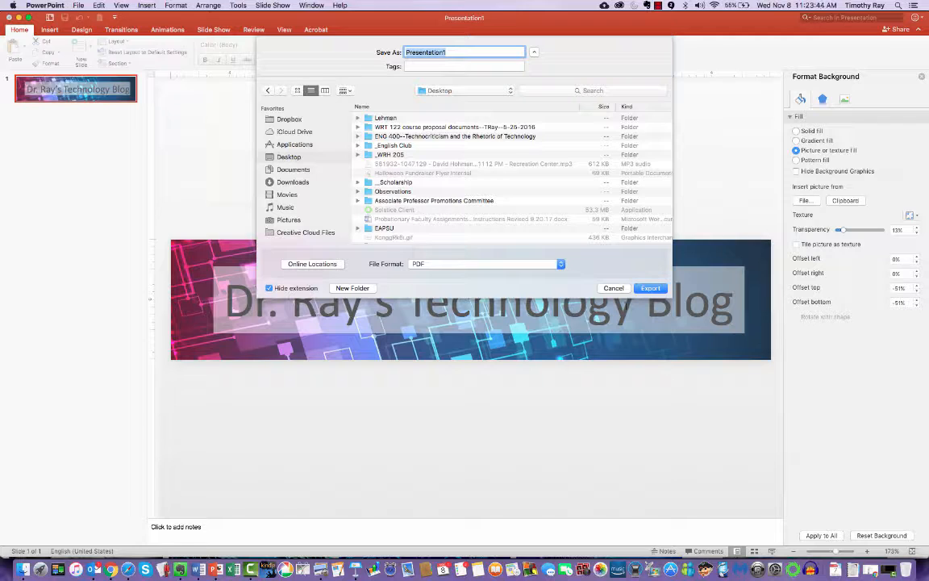
{"action": "left_click", "coordinate": [650, 288]}
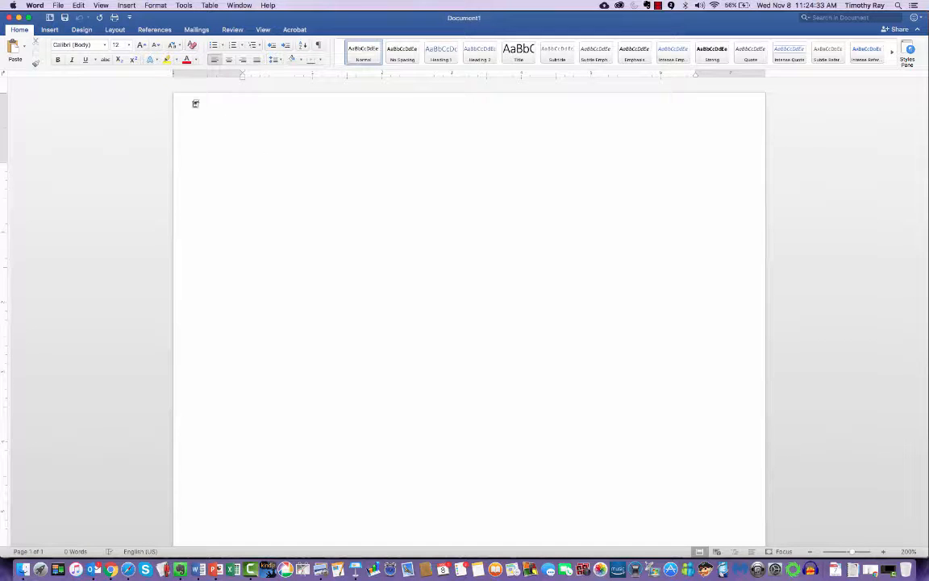
- Switch to a blank Word document and insert Presentation1.pdf from the Desktop as a picture
{"action": "left_click", "coordinate": [126, 5]}
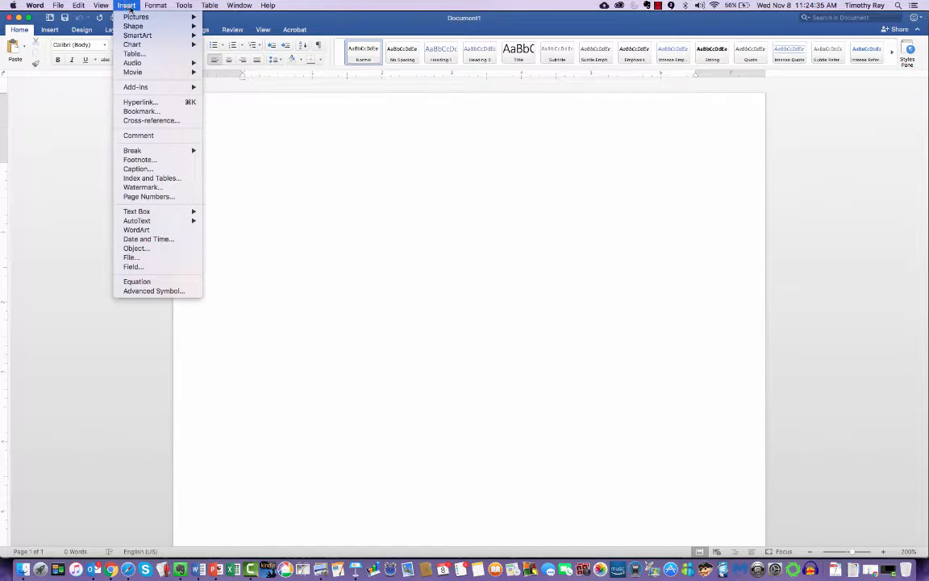
{"action": "mouse_move", "coordinate": [125, 16]}
{"action": "left_click", "coordinate": [232, 31]}
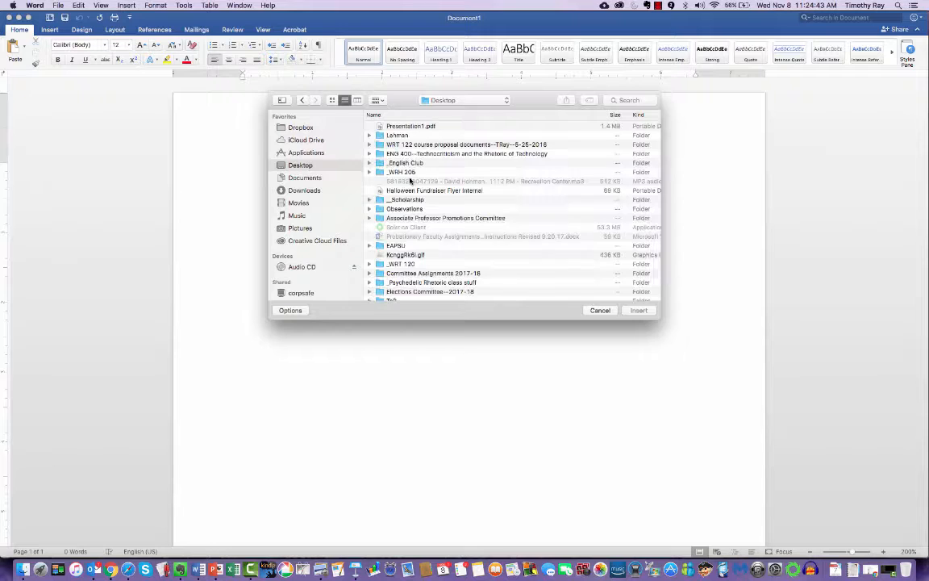
{"action": "double_click", "coordinate": [415, 127]}
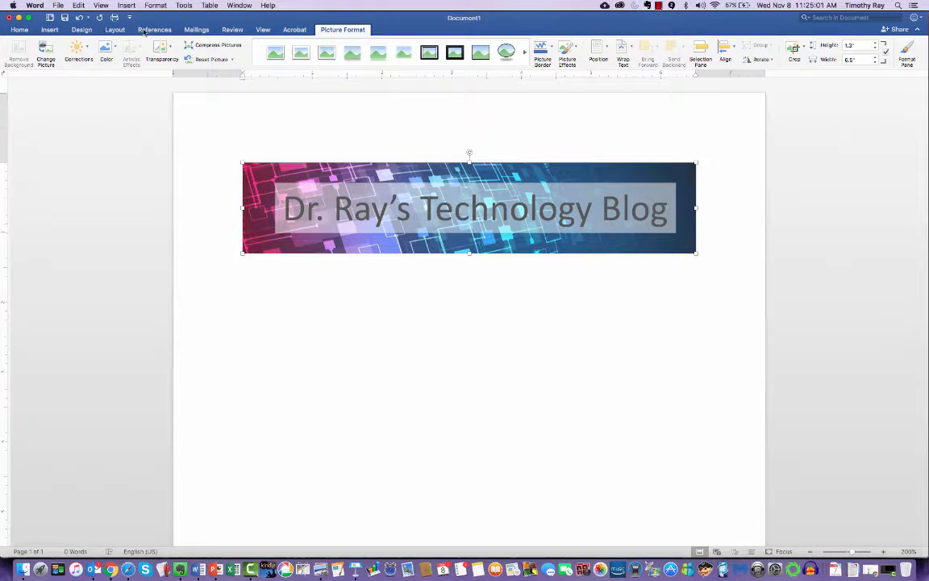
{"action": "left_click", "coordinate": [19, 30]}
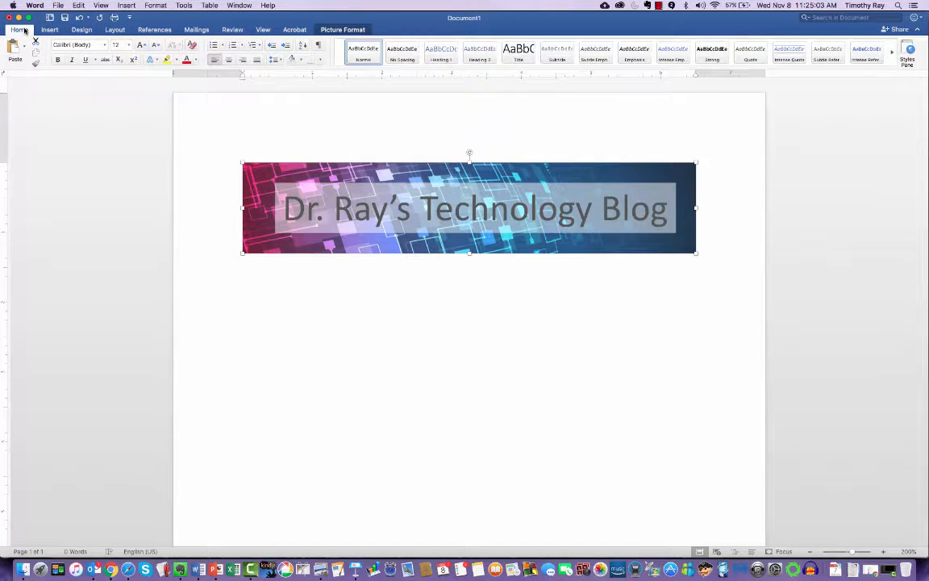